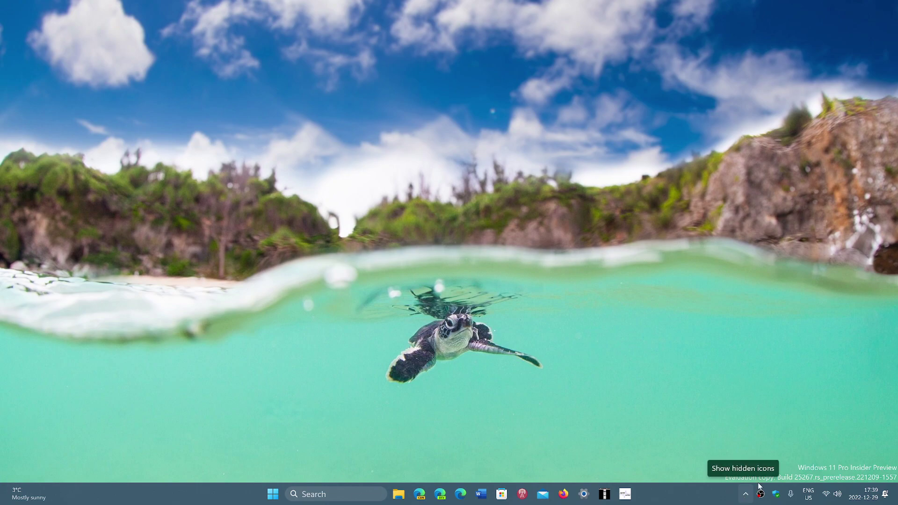
# Open Windows Security from the system tray shield to view the Security at a glance page
pyautogui.click(774, 494)
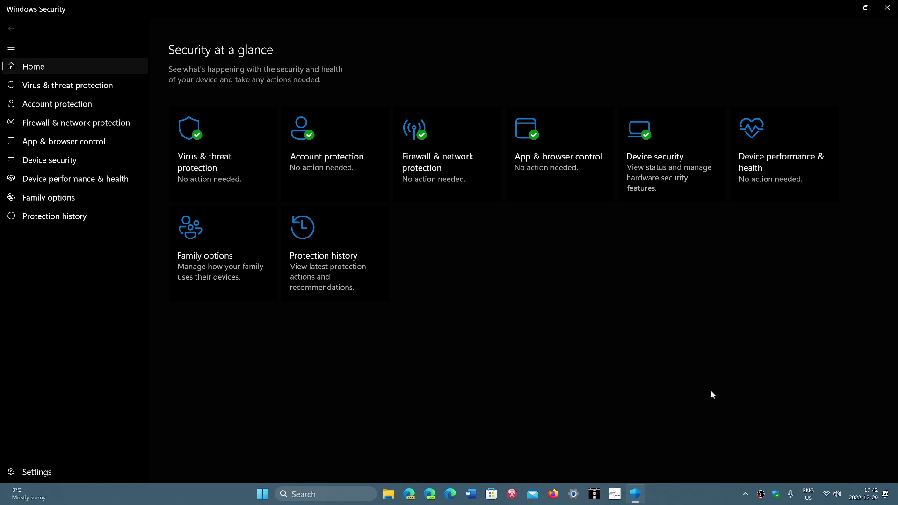
# Close the Windows Security window to return to the turtle wallpaper desktop
pyautogui.click(887, 7)
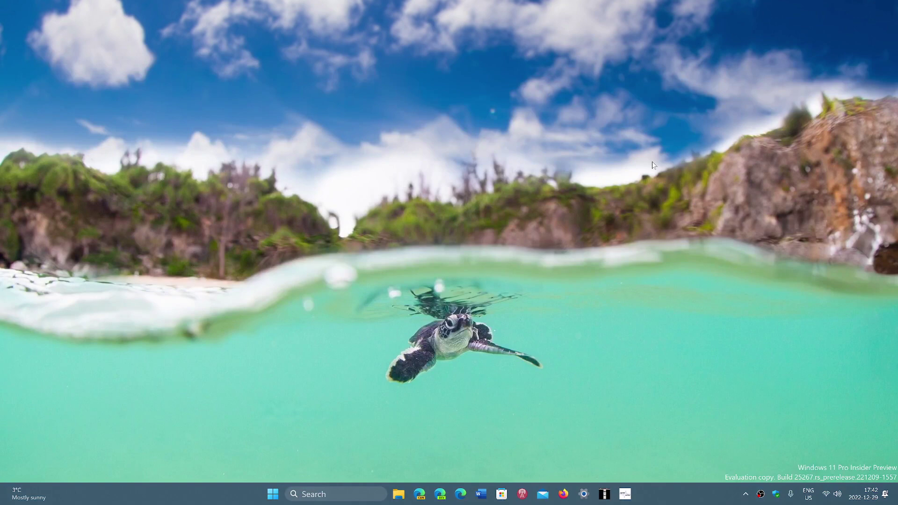